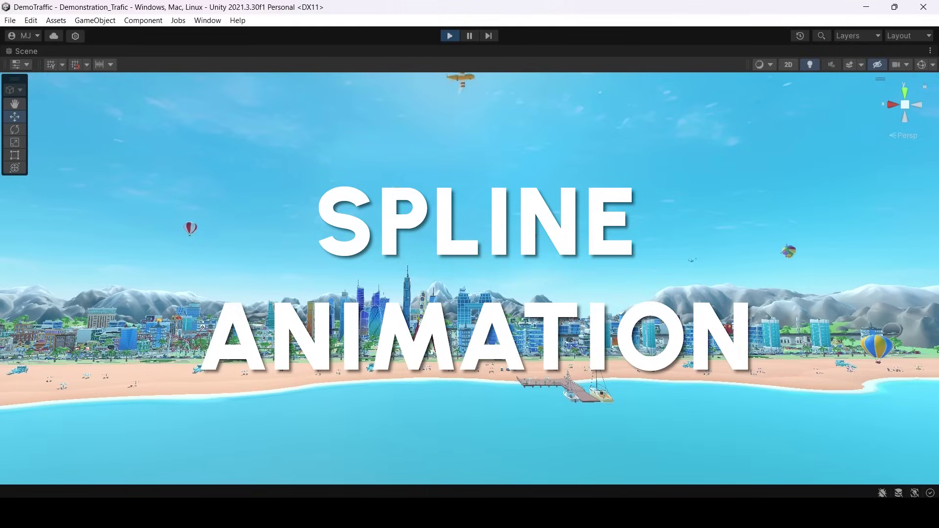
Find Splines in the Package Manager and install version 2.6.1 from the Unity Registry.
right_drag(605, 434, 495, 369)
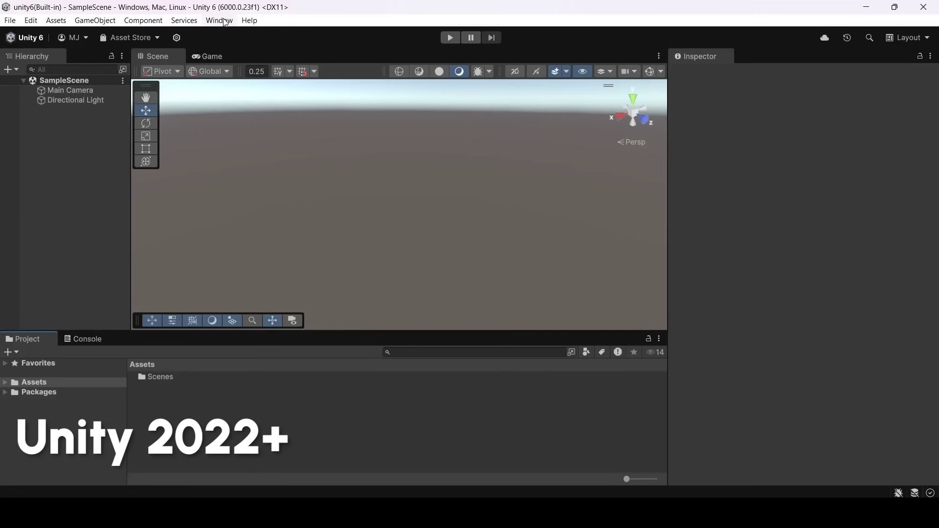
click(225, 22)
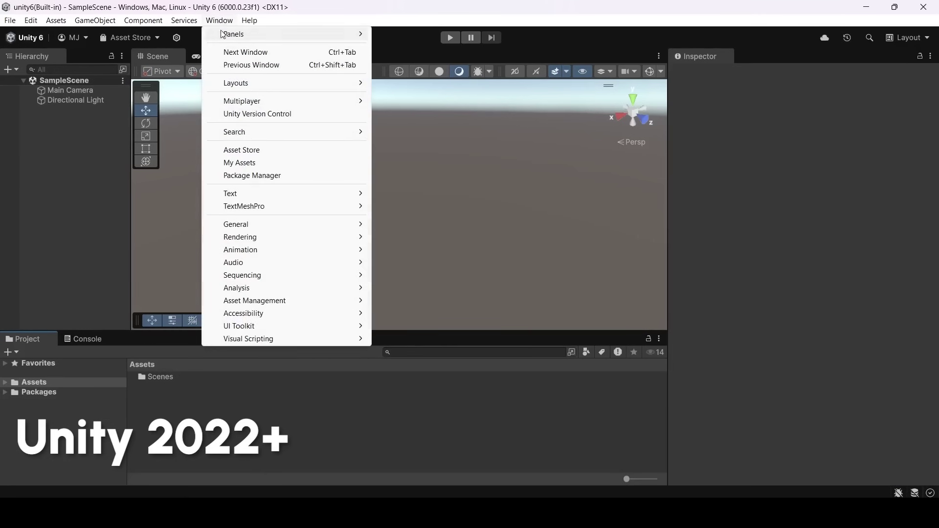
click(252, 175)
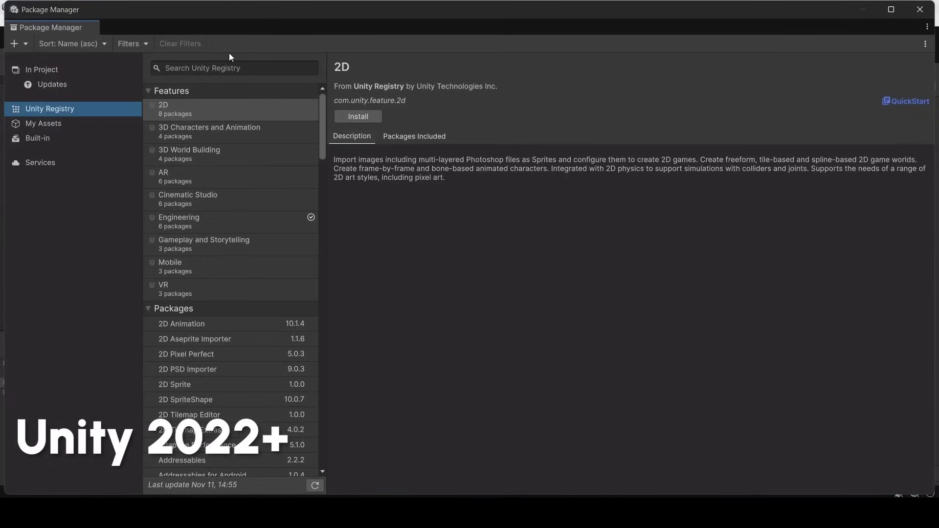
click(195, 113)
text(Splines)
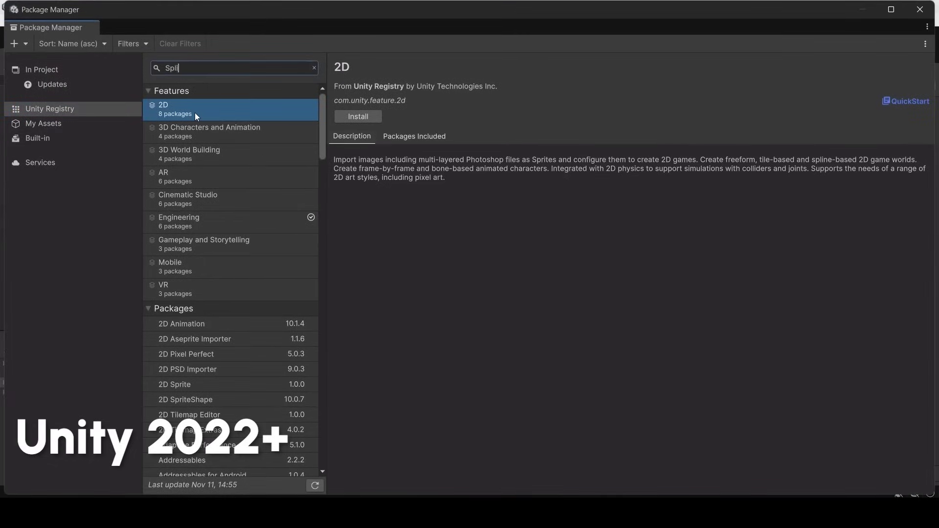
click(315, 128)
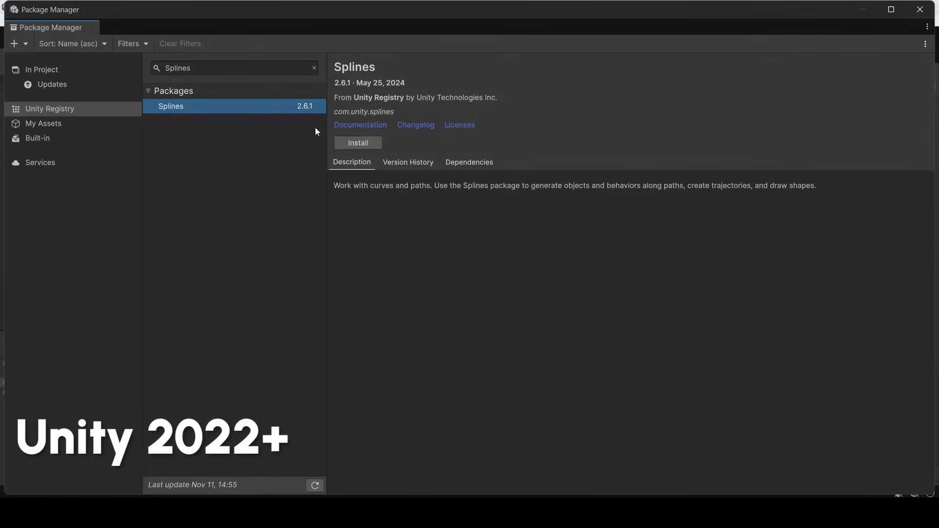
click(364, 145)
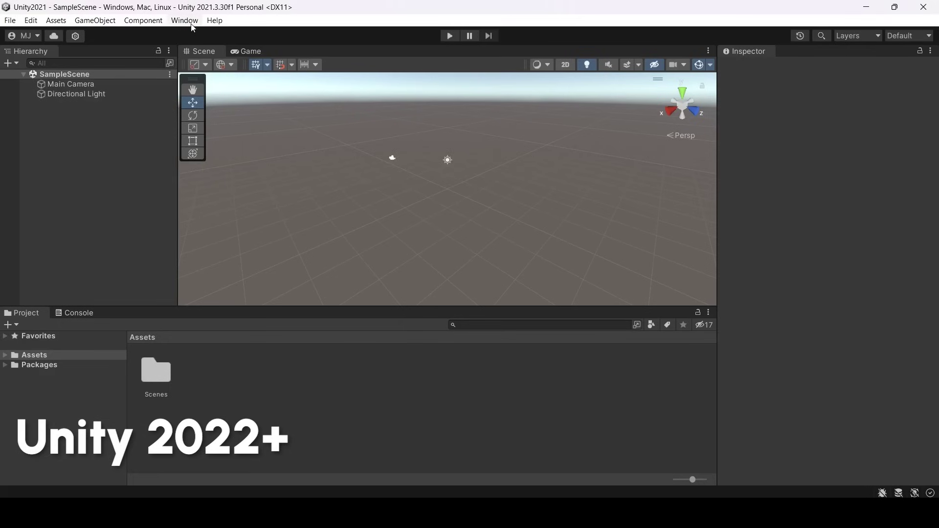
List Unity Registry packages in the Package Manager, search 'Splines', then clear the search.
click(184, 20)
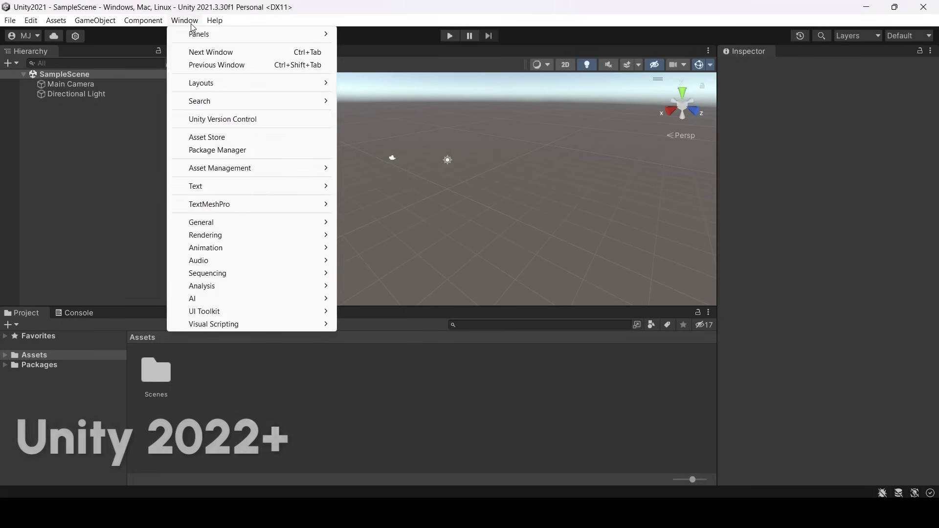
click(237, 150)
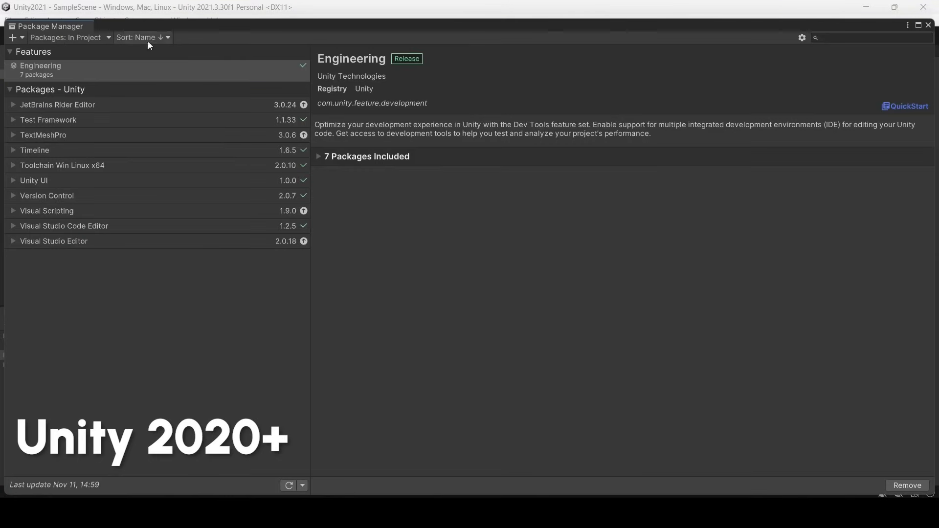
click(68, 38)
click(69, 54)
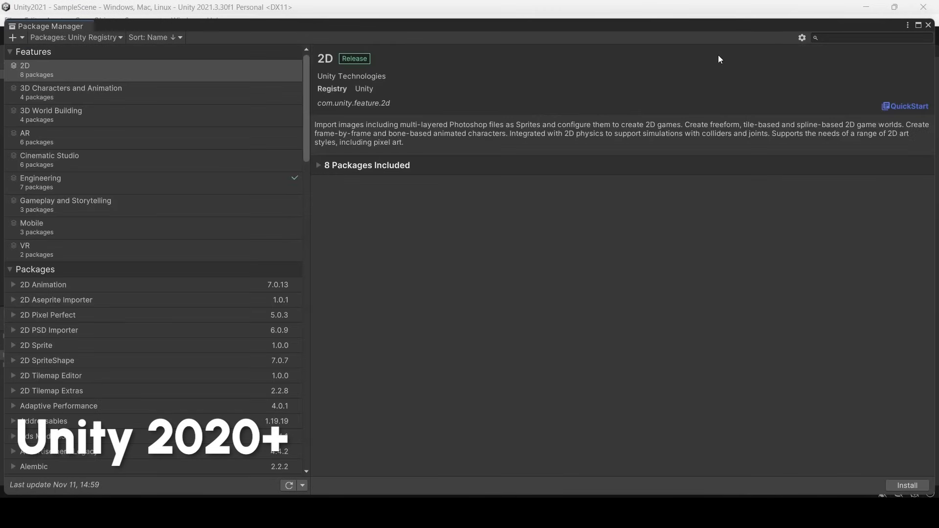
text(Splines)
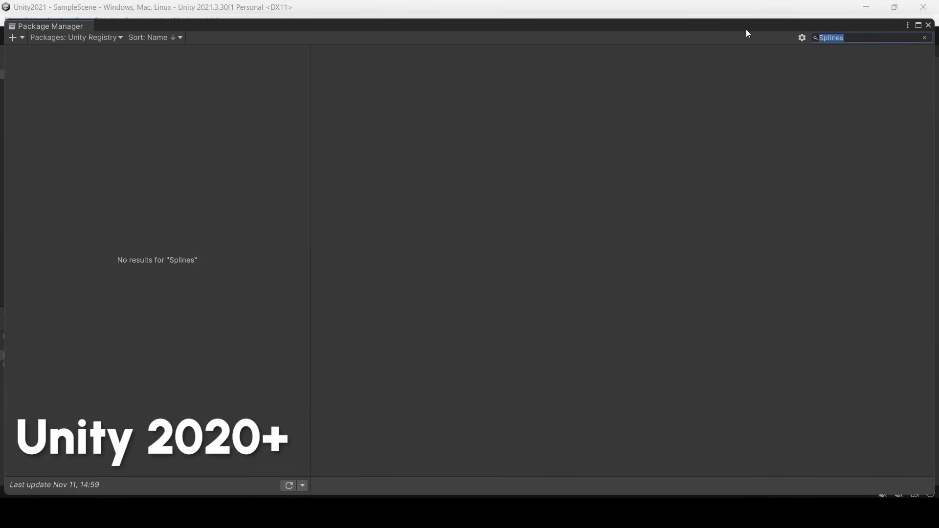
key(BackSpace)
Add the package 'com.unity.splines' by name, installing Splines 2.5.2.
click(13, 38)
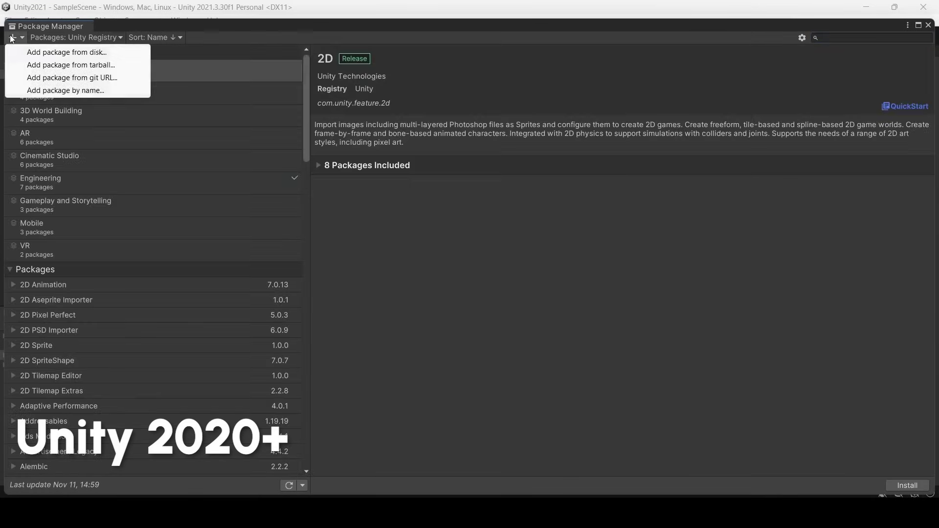
click(57, 77)
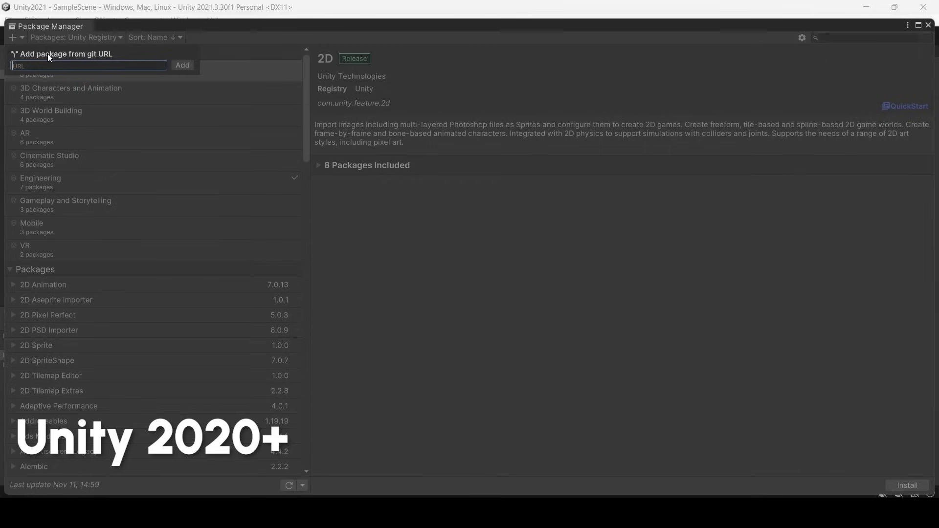
text(com.unity.splines@)
key(Return)
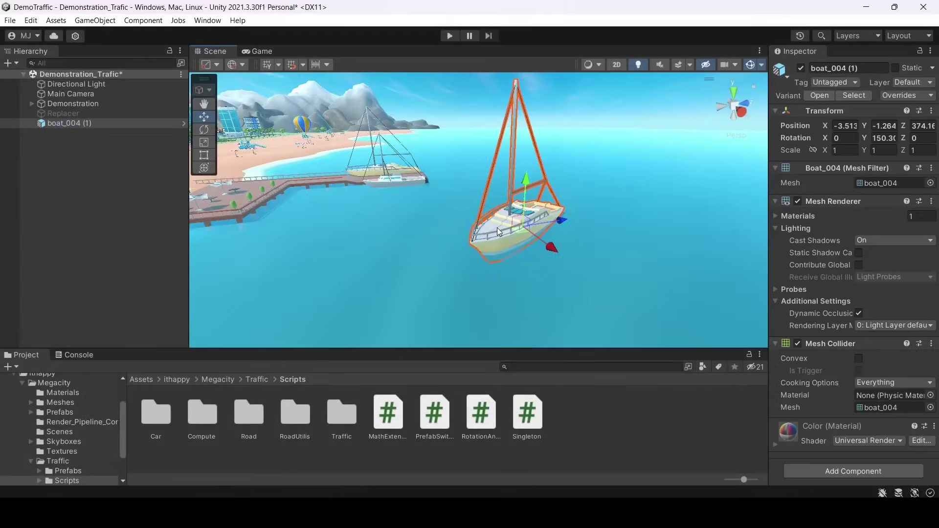
Move the boat to a new spot on the sea and deselect it.
alt+drag(497, 228, 539, 196)
key(w)
drag(470, 189, 519, 185)
click(541, 183)
Create a spline with the Draw Splines Tool and place its first four knots over the sea.
right_click(135, 149)
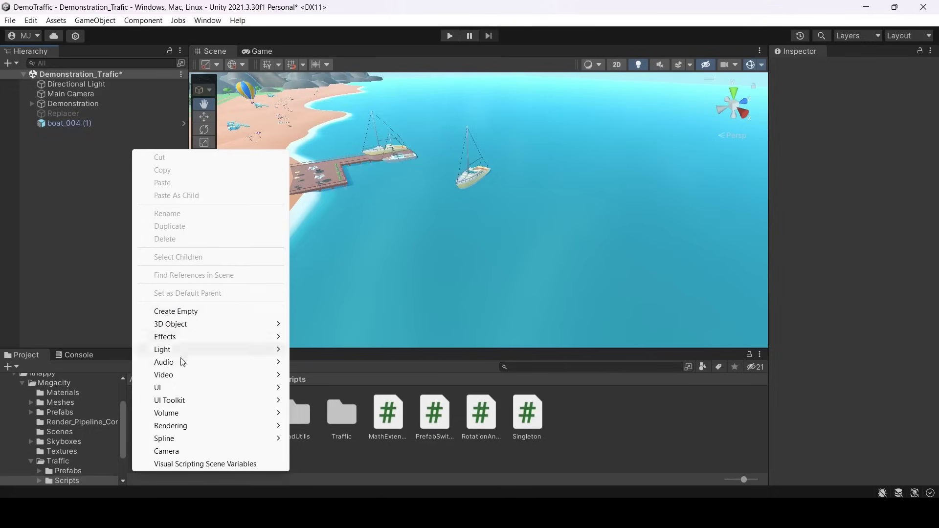
mouse_move(166, 438)
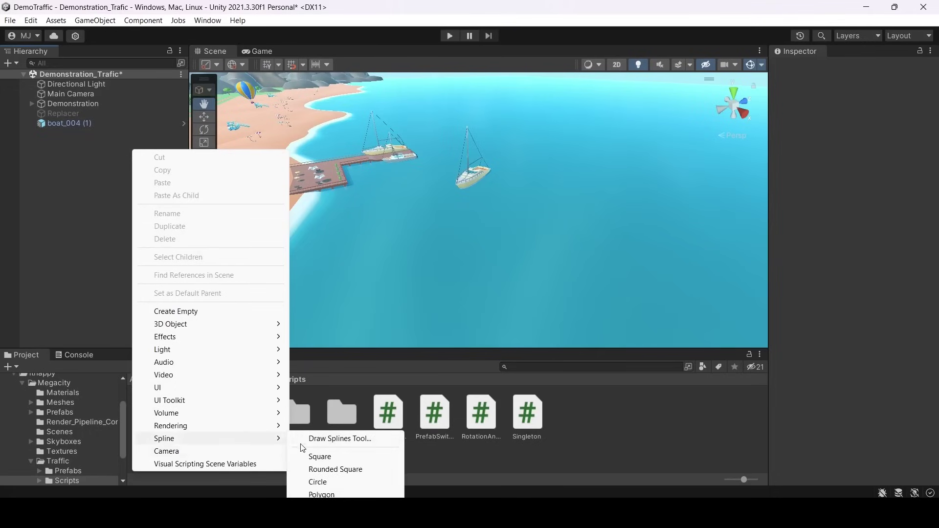
click(343, 438)
click(452, 199)
click(421, 239)
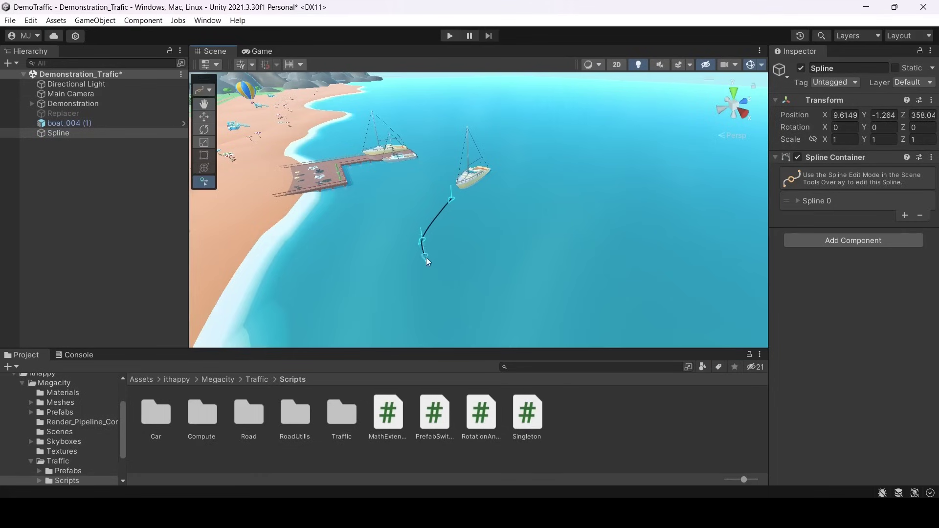
drag(455, 298, 498, 322)
drag(583, 306, 617, 298)
Maximize the Scene view and add three more knots curving the spline upward.
key(shift+space)
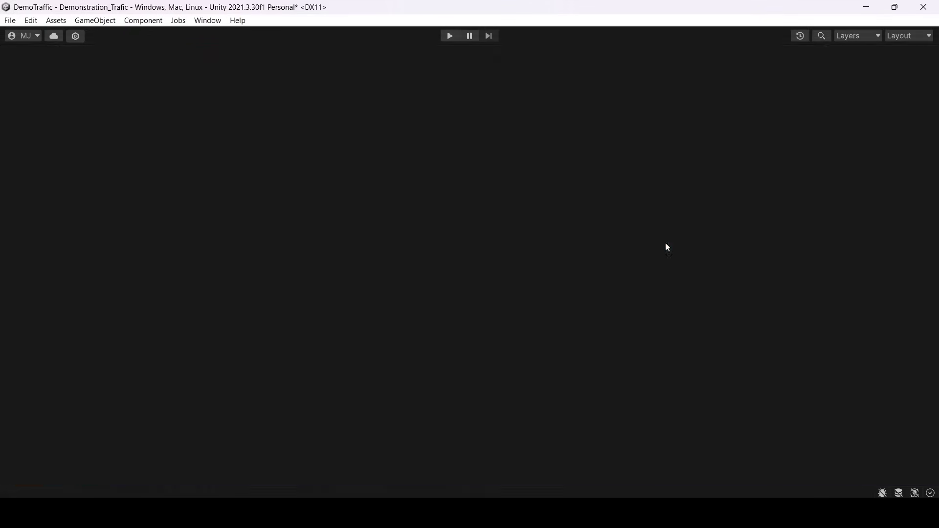
drag(708, 313, 706, 284)
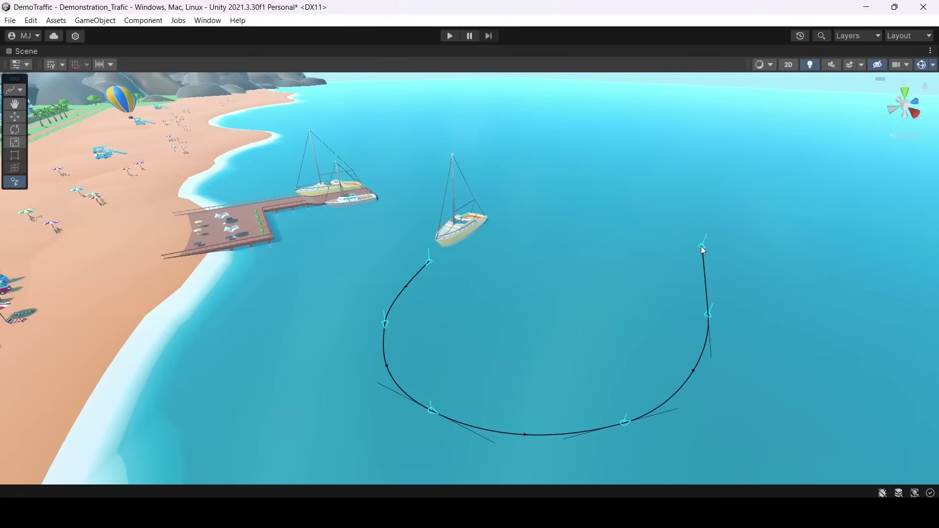
drag(697, 244, 709, 225)
click(775, 233)
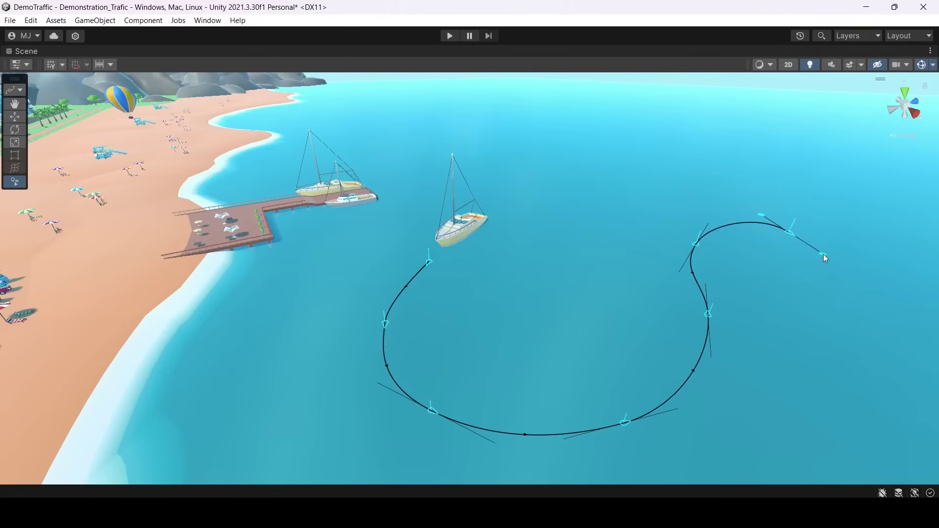
Extend the spline with six more knots, winding around the top and ending on the left.
right_drag(824, 254, 625, 340)
drag(540, 342, 553, 394)
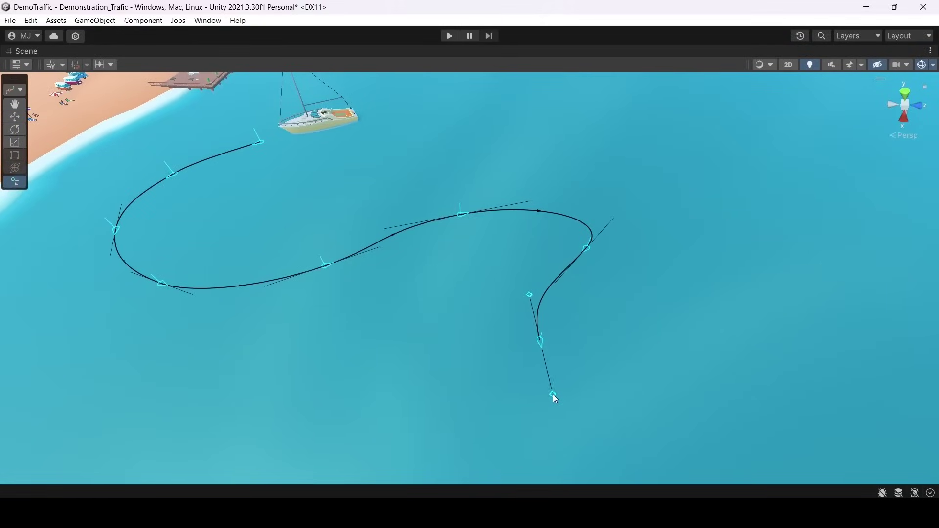
drag(656, 407, 702, 401)
drag(777, 303, 782, 261)
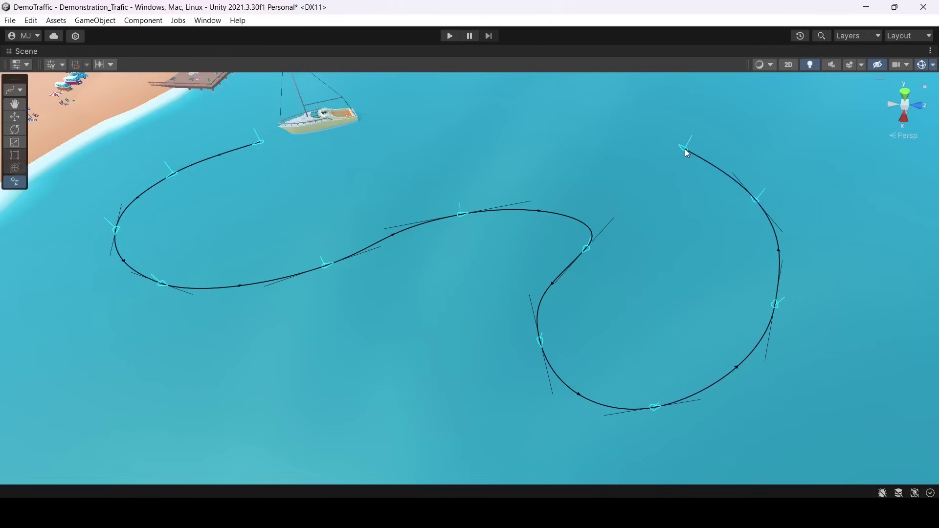
drag(685, 149, 640, 131)
click(543, 117)
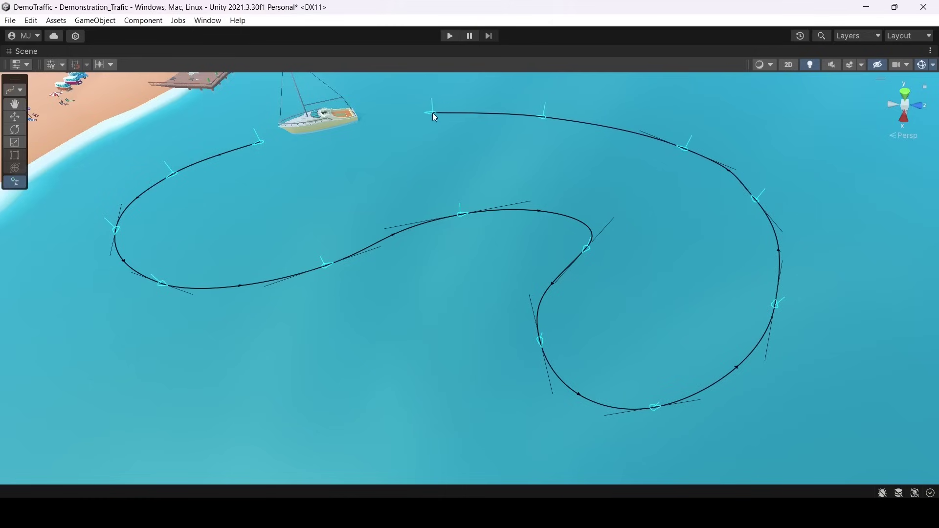
click(424, 112)
Switch the tool context back to GameObjects to finish drawing.
right_drag(461, 266, 205, 105)
click(20, 90)
click(42, 100)
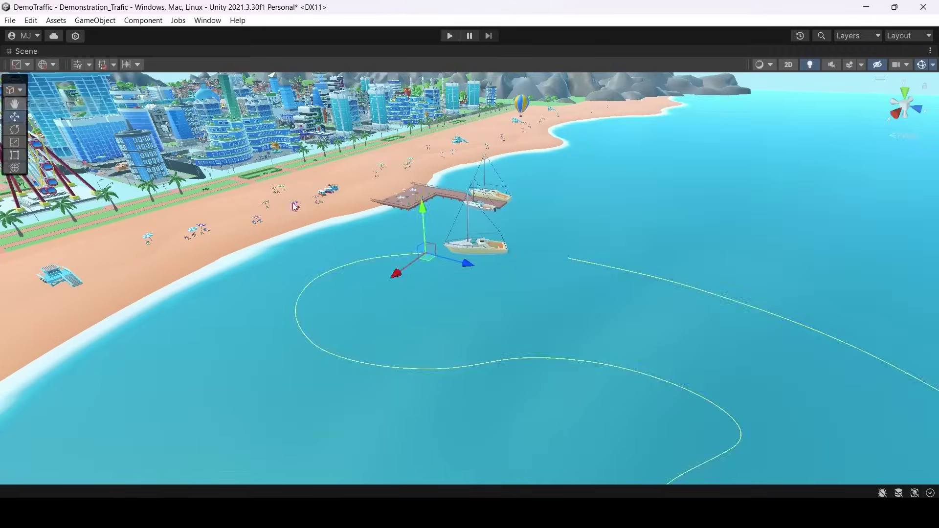
right_drag(480, 230, 504, 223)
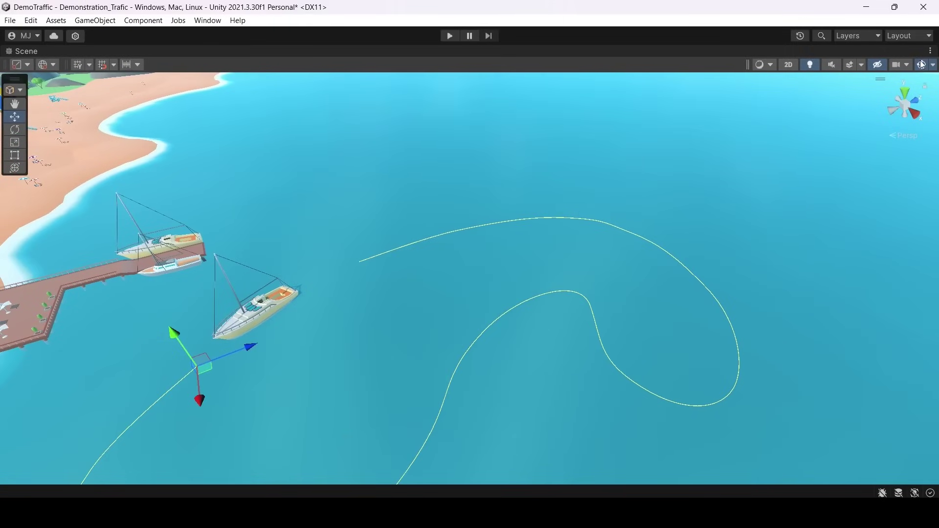
In Spline context, draw from the spline's open end to its first knot, closing the loop.
click(922, 65)
click(923, 64)
right_drag(538, 195, 504, 200)
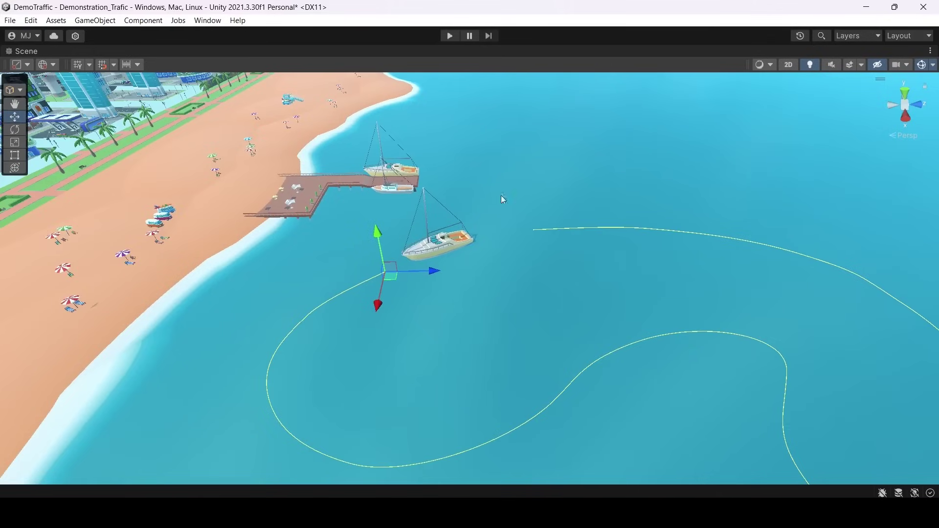
click(19, 91)
click(34, 117)
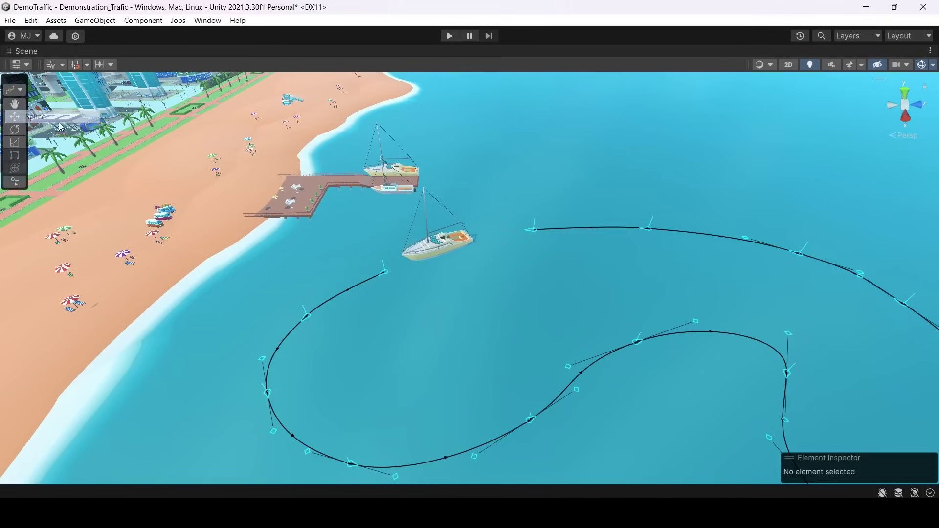
click(23, 185)
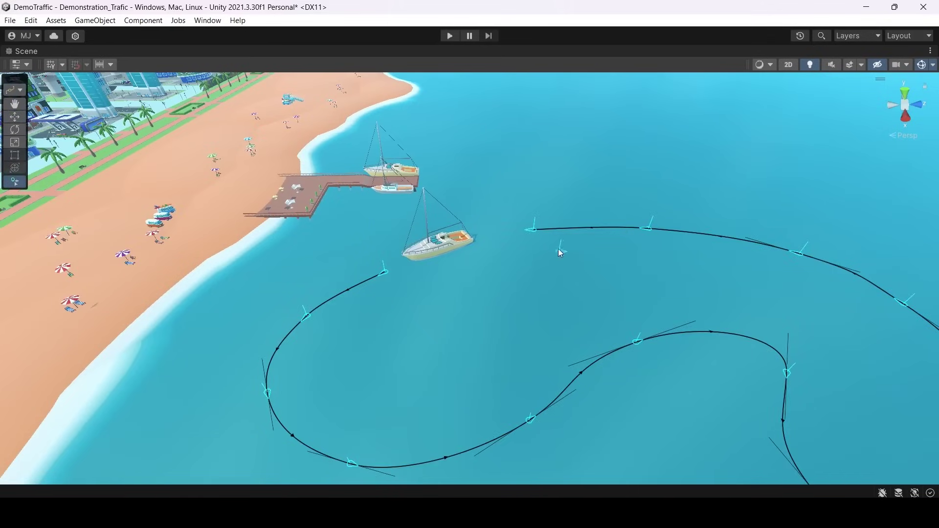
click(535, 226)
click(388, 272)
Return the tool context to GameObjects and bring the view closer to the pier.
click(13, 91)
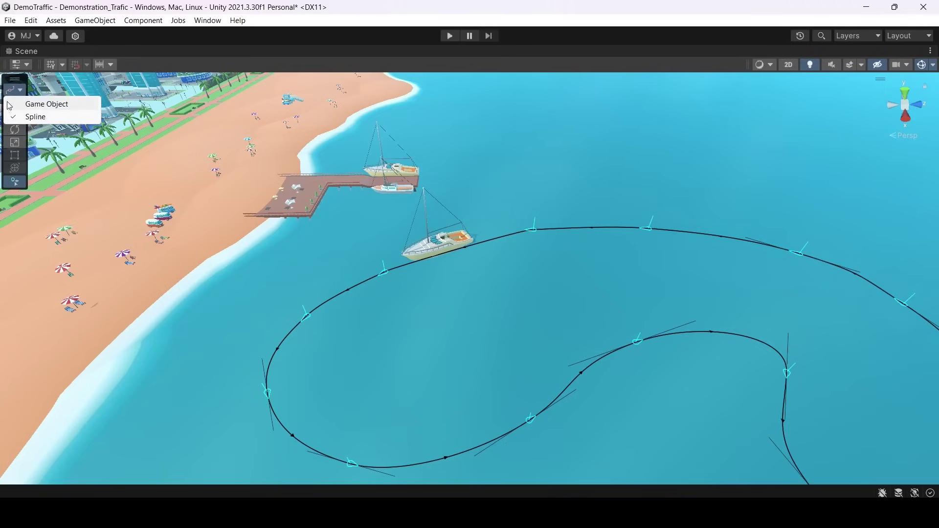
click(44, 101)
right_drag(455, 294, 577, 259)
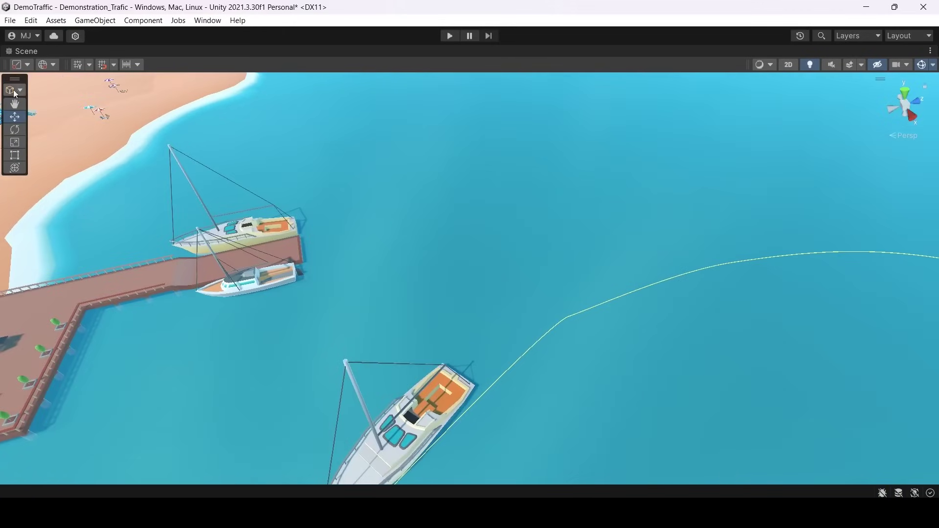
Move Knot 13 beside the boat and drag its Tangent Out handle to smooth the bend.
click(13, 90)
click(34, 116)
click(569, 318)
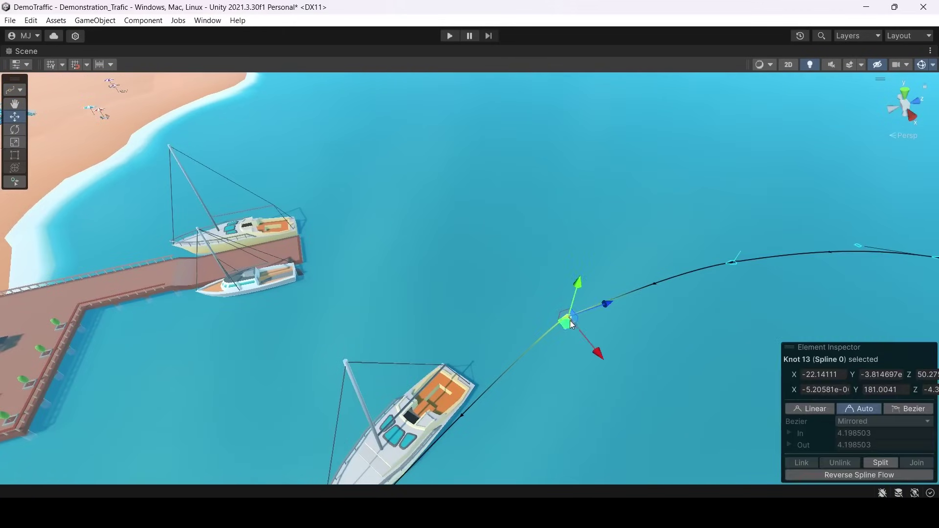
drag(603, 317, 602, 295)
click(554, 329)
drag(557, 330, 504, 366)
Switch back to GameObject context and restore the full editor layout with Shift+Space.
click(17, 89)
click(59, 99)
alt+drag(350, 211, 543, 235)
scroll(542, 234, down, 6)
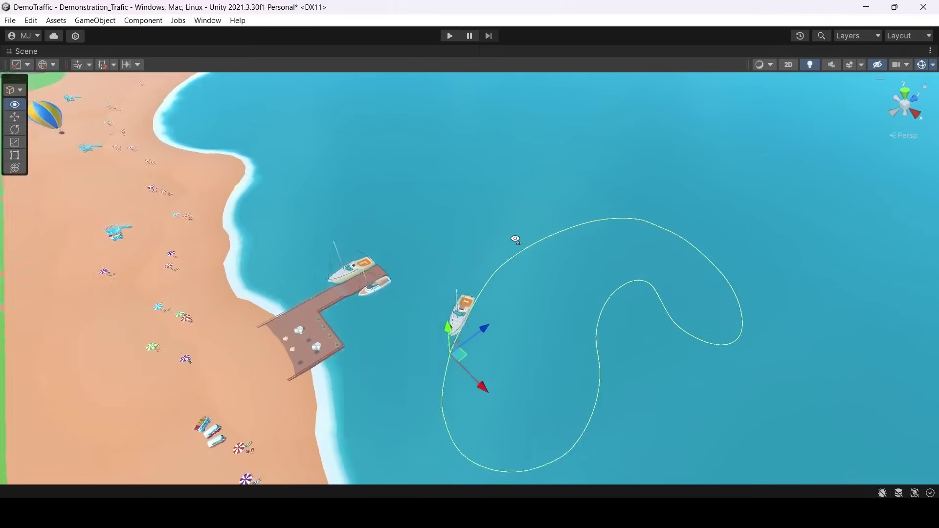
scroll(565, 262, up, 3)
key(shift+space)
alt+drag(447, 193, 362, 171)
Select boat_004 (1) in the Hierarchy and add a Spline Animate component to it.
click(437, 212)
click(80, 133)
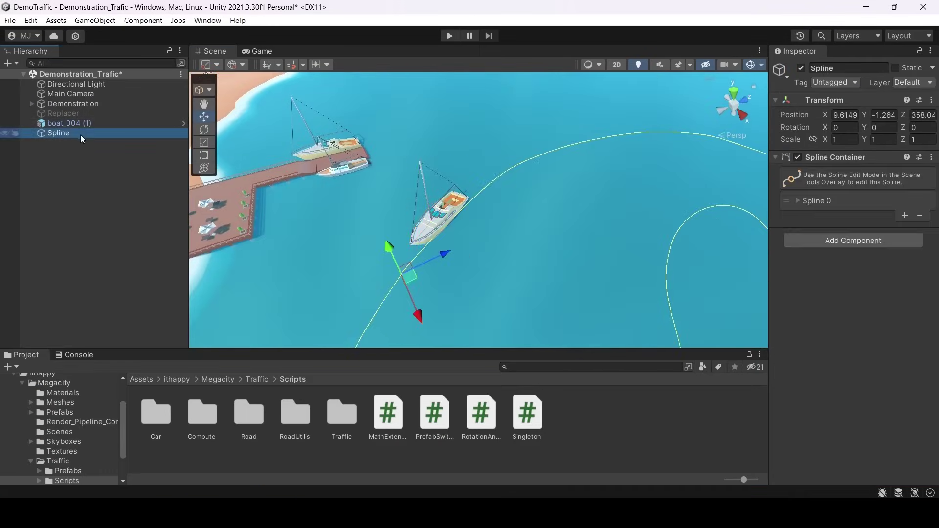
click(124, 123)
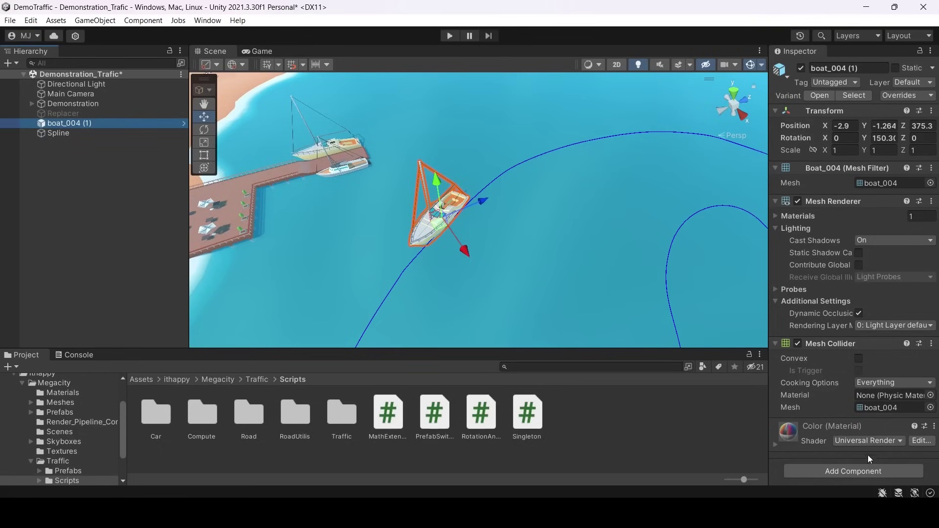
click(839, 470)
text(S)
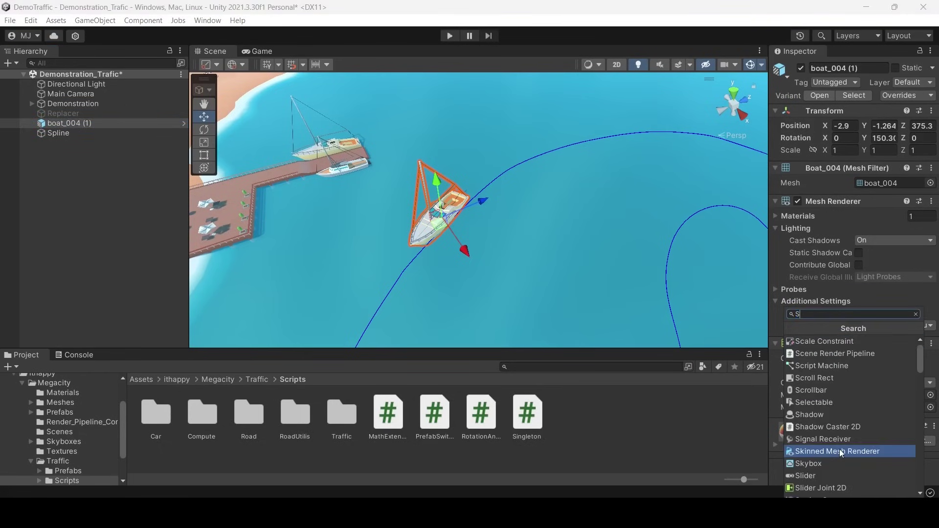
text(pline)
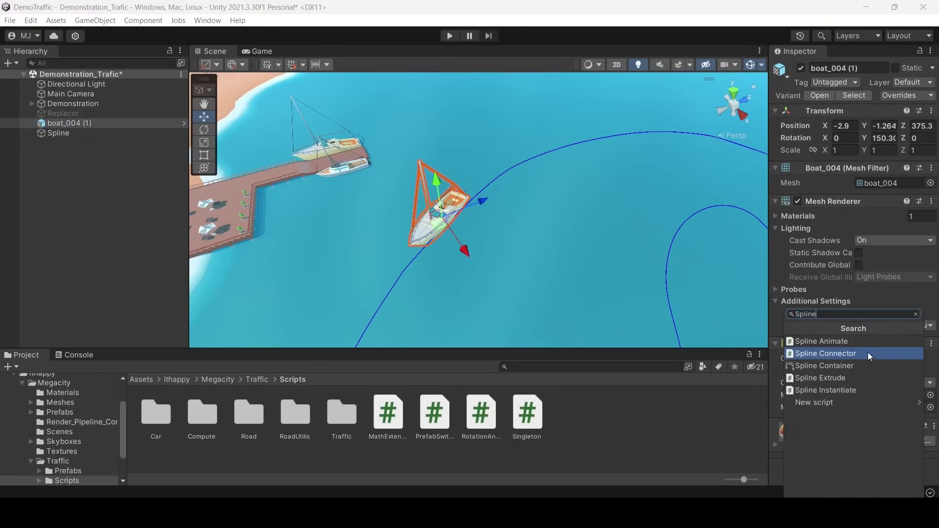
click(856, 343)
Drag the Spline object into the Spline field of the boat's Spline Animate.
scroll(877, 309, down, 8)
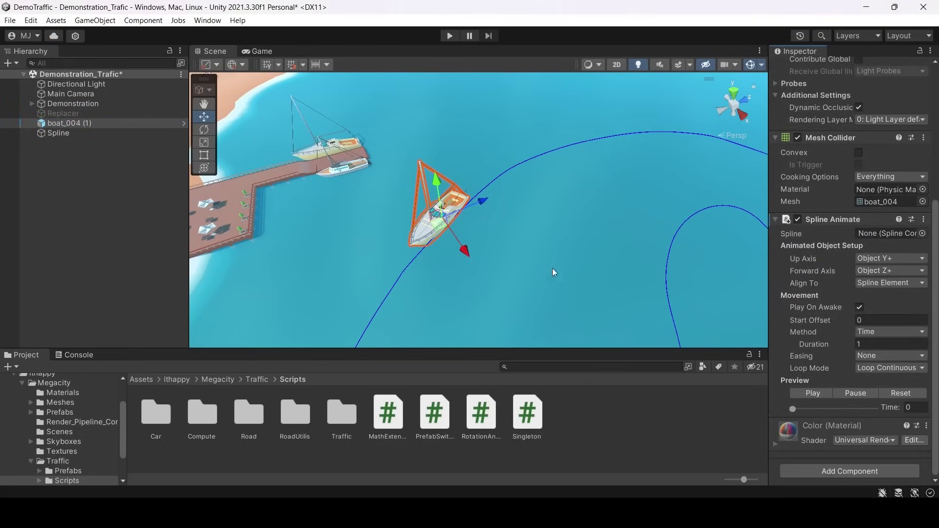
alt+drag(553, 268, 782, 266)
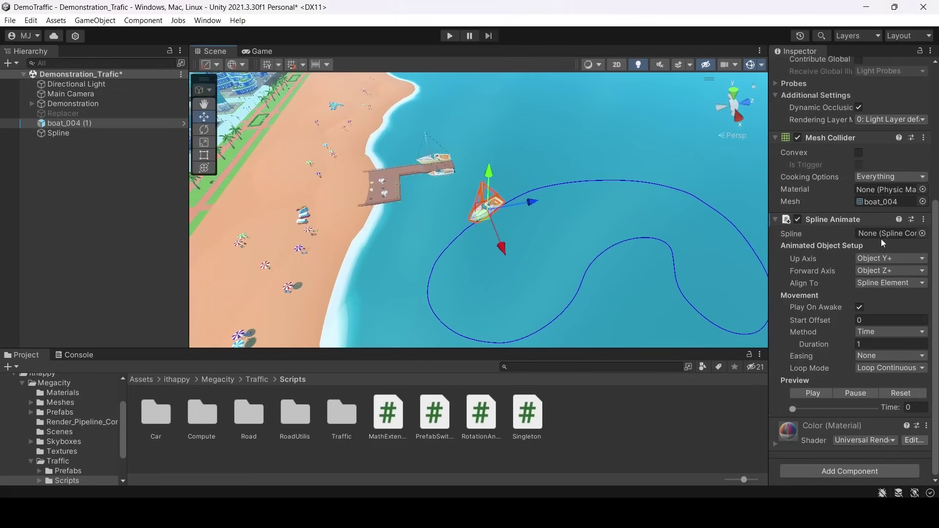
drag(58, 133, 794, 235)
drag(874, 238, 872, 236)
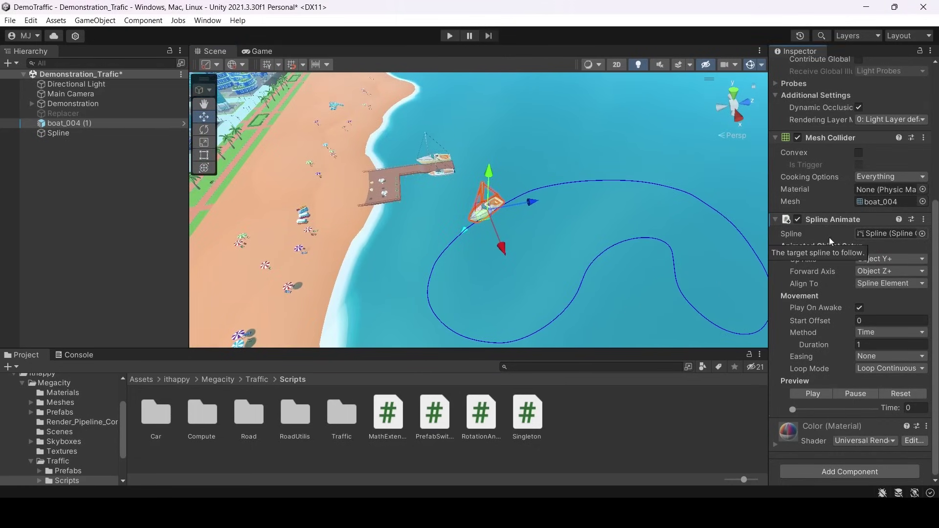
alt+drag(599, 230, 600, 218)
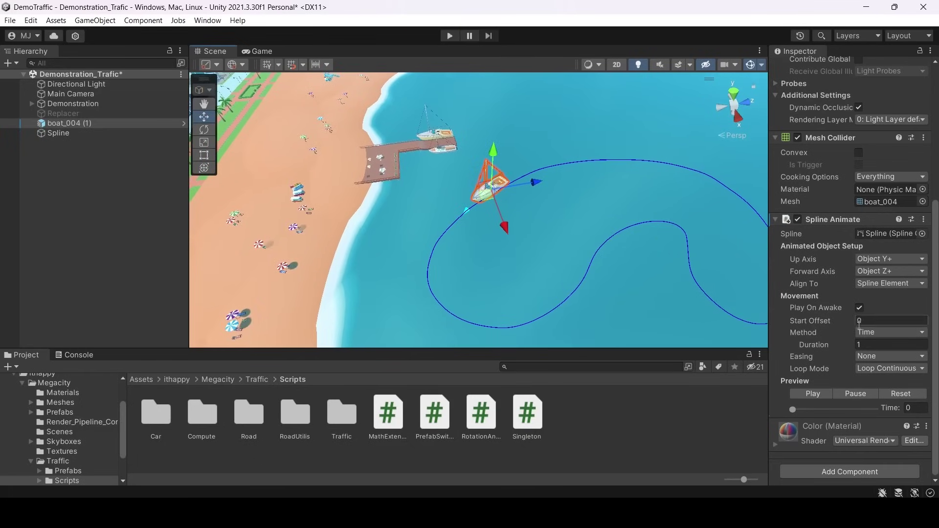
Set the Spline Animate Method to Speed and enter a speed of 30.
click(891, 333)
click(890, 364)
click(874, 329)
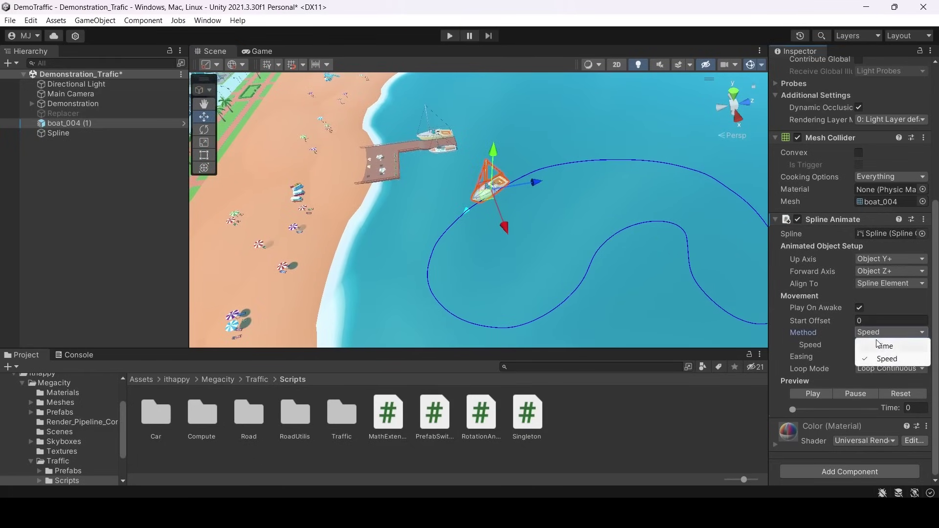
click(881, 346)
click(876, 335)
click(880, 360)
click(894, 347)
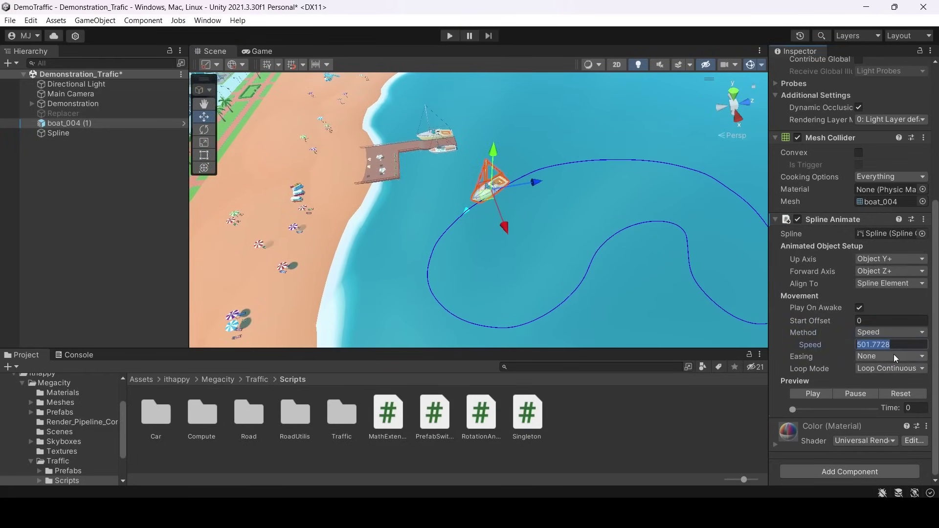
key(BackSpace)
text(30)
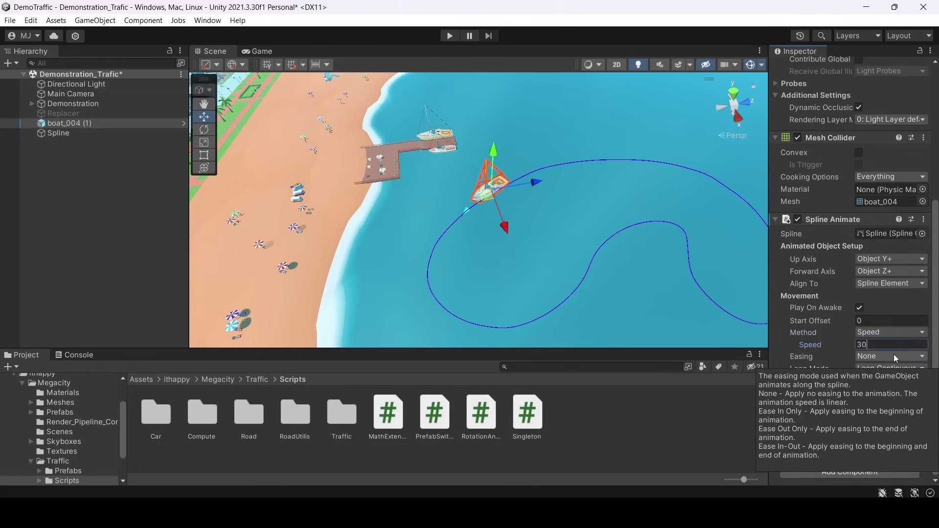
alt+drag(656, 230, 638, 231)
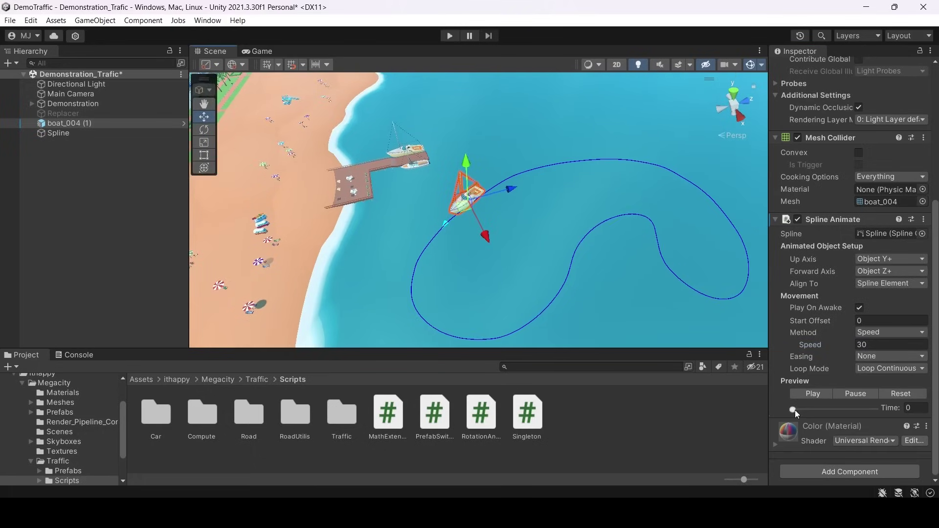
drag(794, 411, 761, 389)
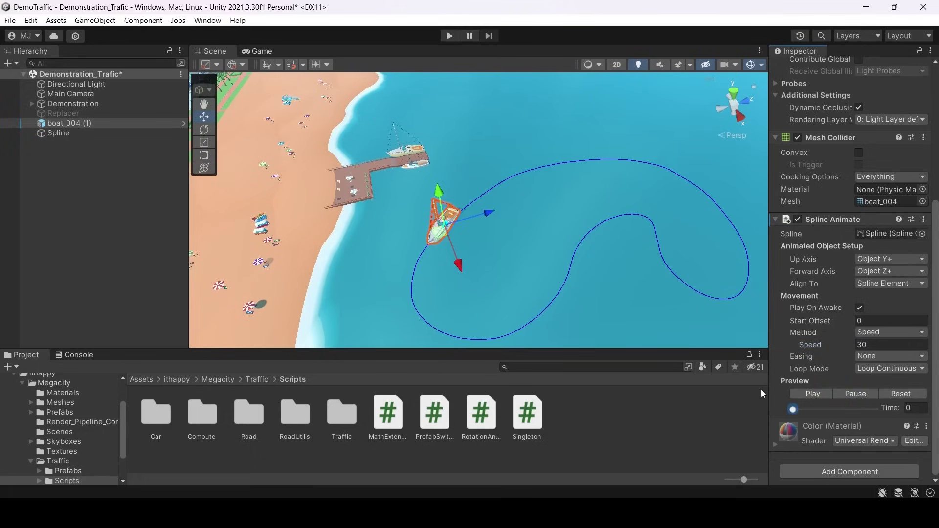
click(903, 369)
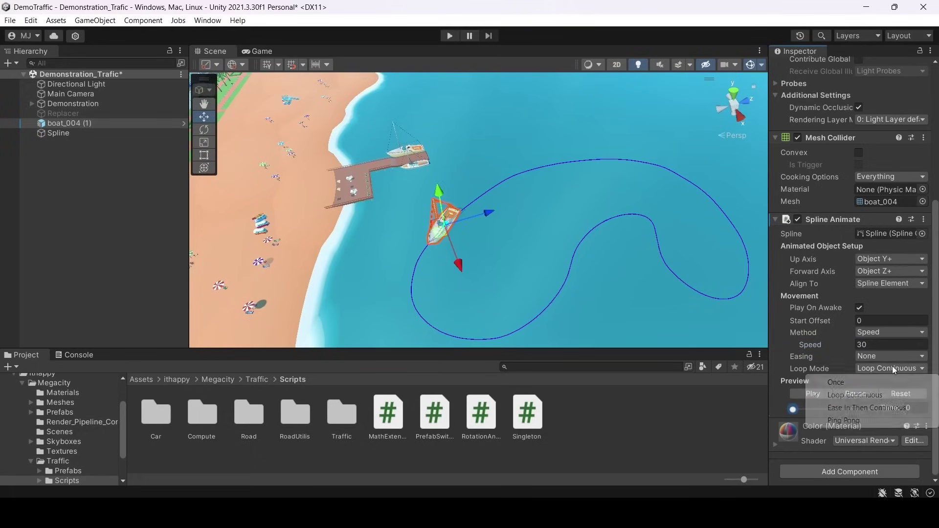
click(843, 396)
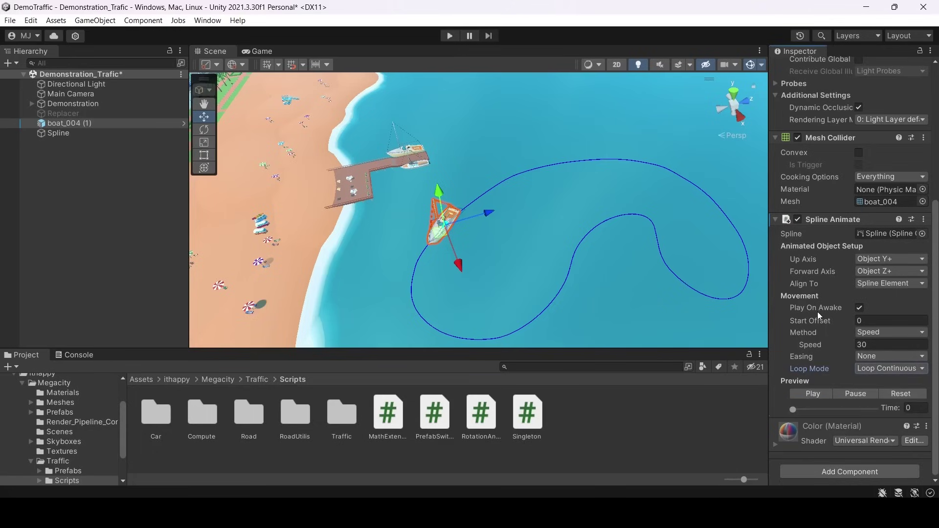
drag(851, 321, 838, 327)
Enter Play mode to watch the boat sail the loop, then maximize the Scene view.
click(450, 35)
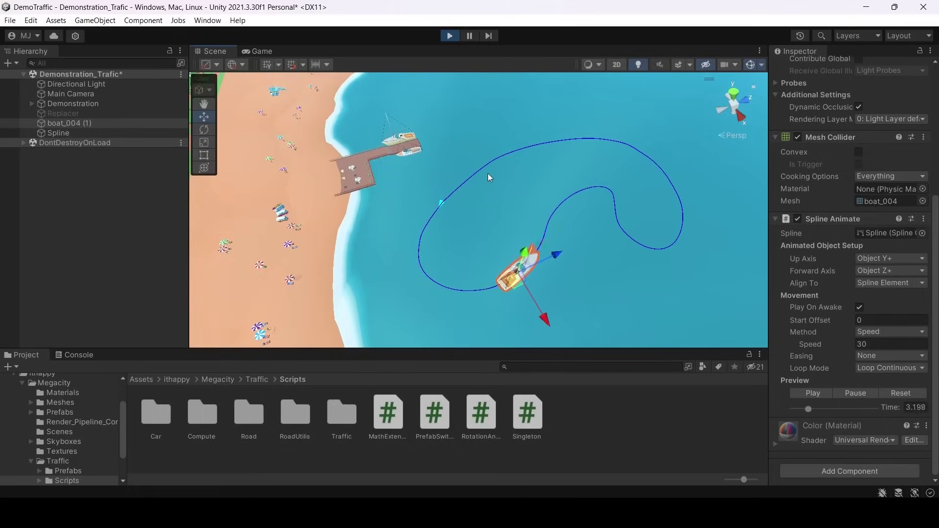
key(shift+space)
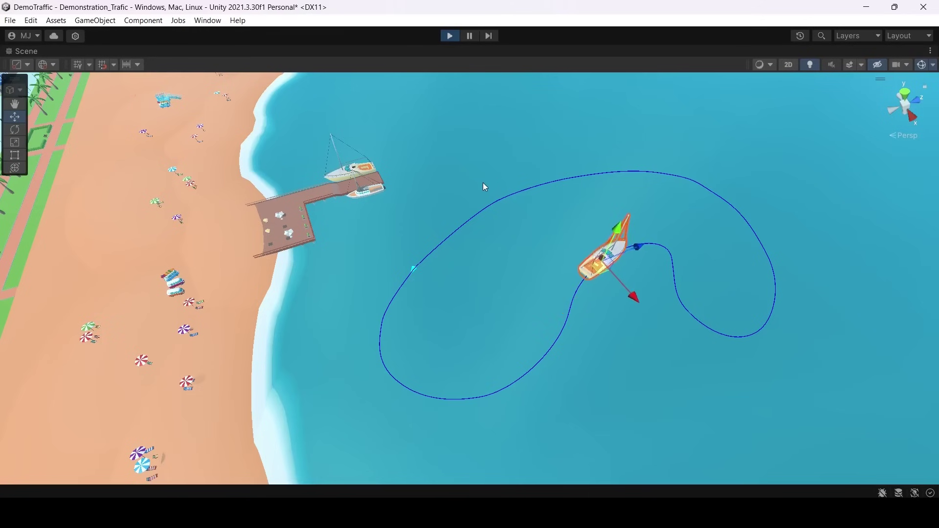